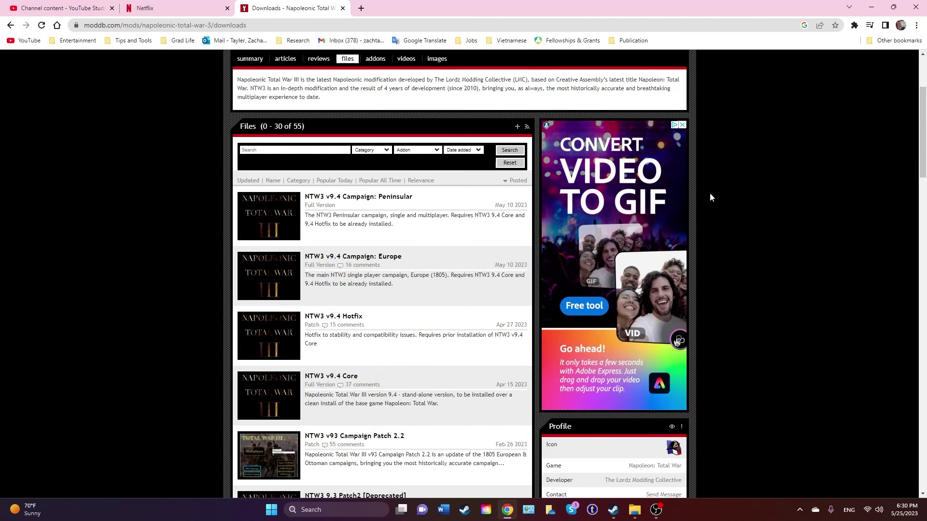
Step: Browse the ModDB files list and open the NTW3 v9.4 Core page (NTW3-9.4-Core.exe, 3.14gb)
scroll(397, 234, up, 3)
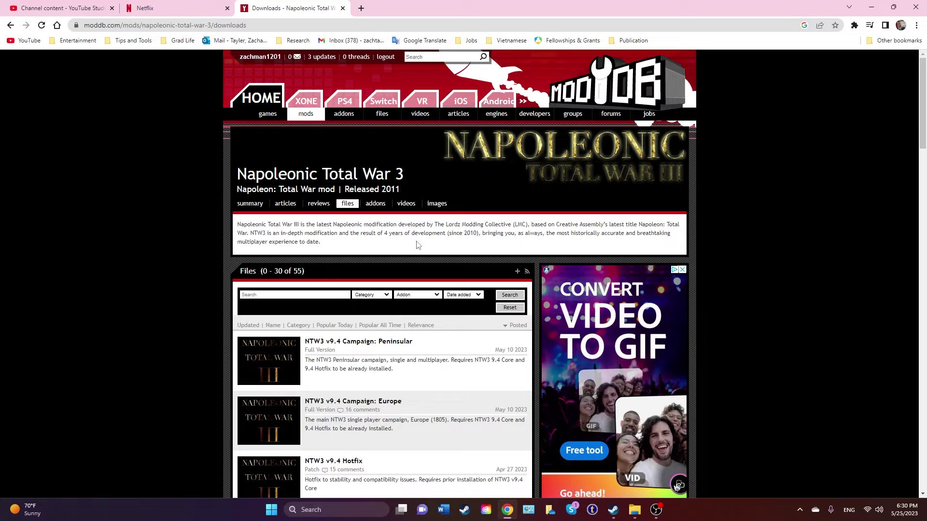
scroll(424, 280, down, 4)
scroll(442, 326, up, 3)
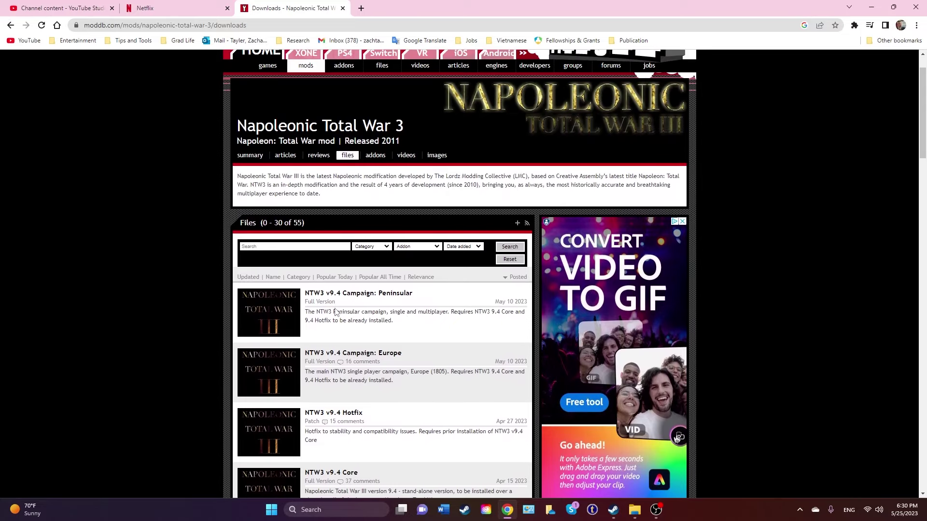
scroll(336, 311, down, 2)
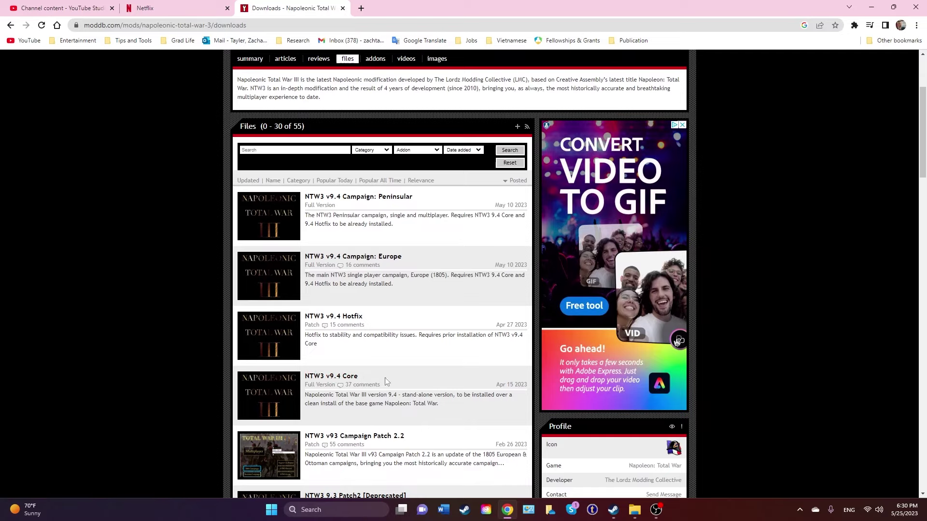
scroll(359, 207, up, 3)
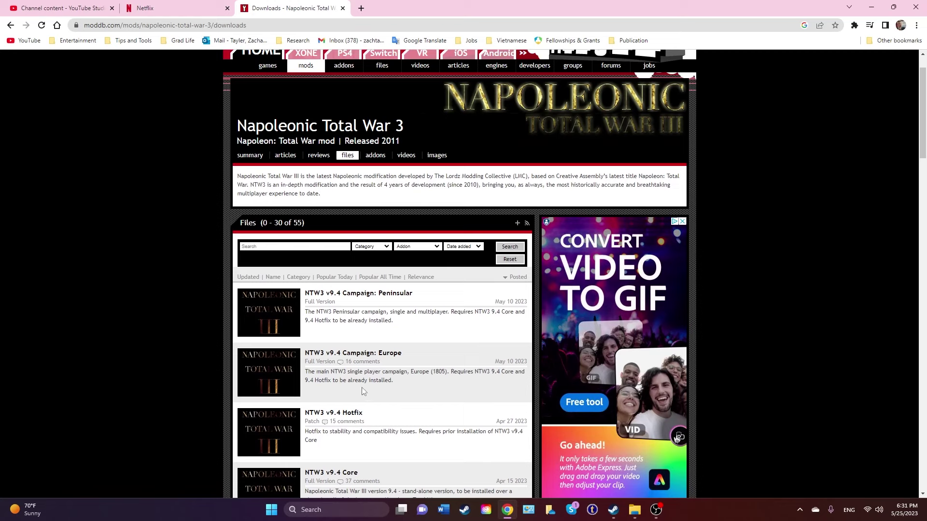
scroll(364, 387, down, 2)
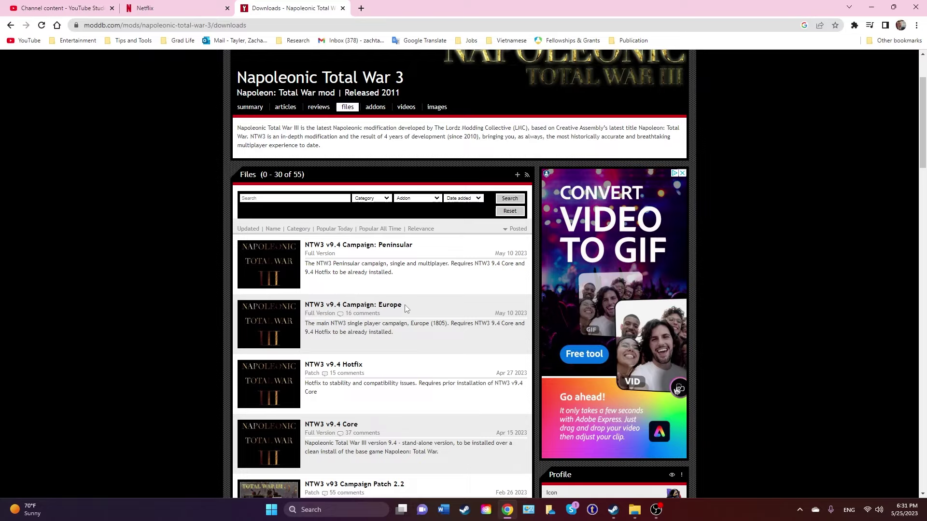
scroll(347, 368, down, 1)
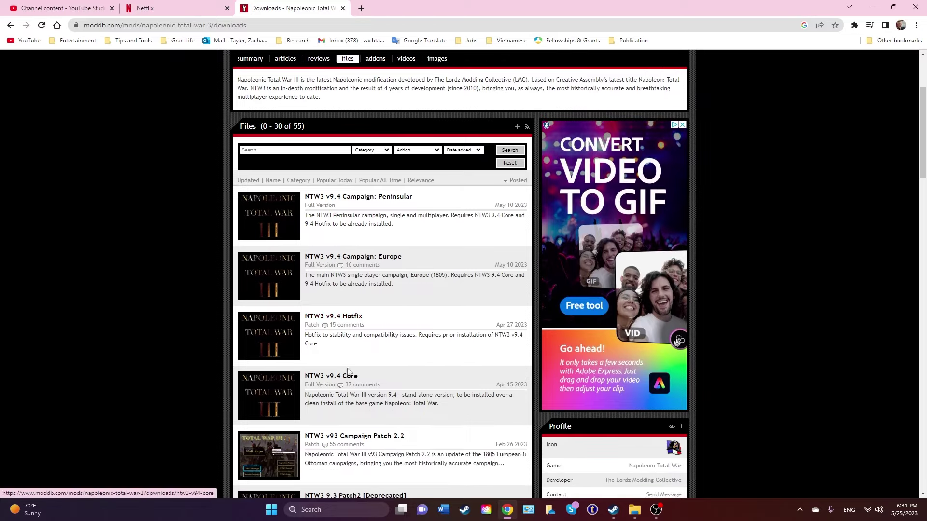
scroll(357, 366, up, 1)
scroll(382, 273, up, 1)
scroll(412, 275, down, 1)
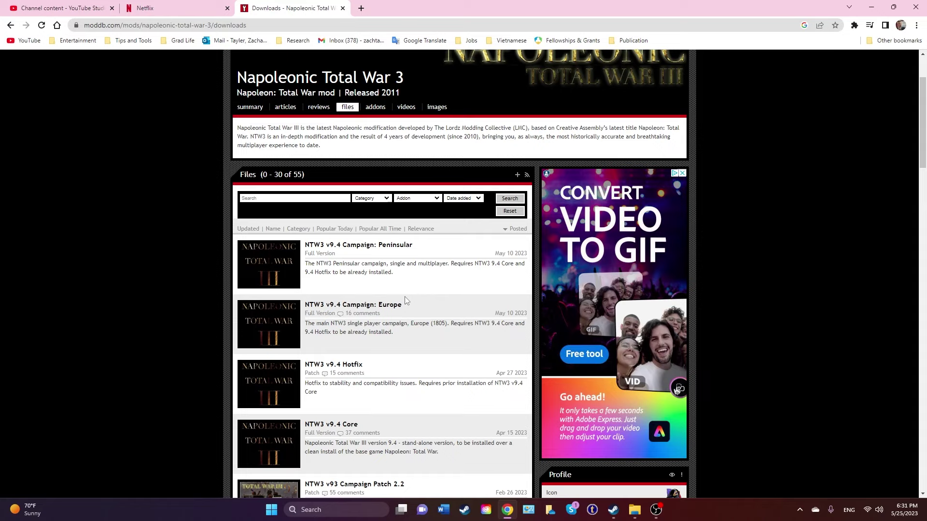
scroll(407, 300, up, 1)
scroll(401, 309, down, 2)
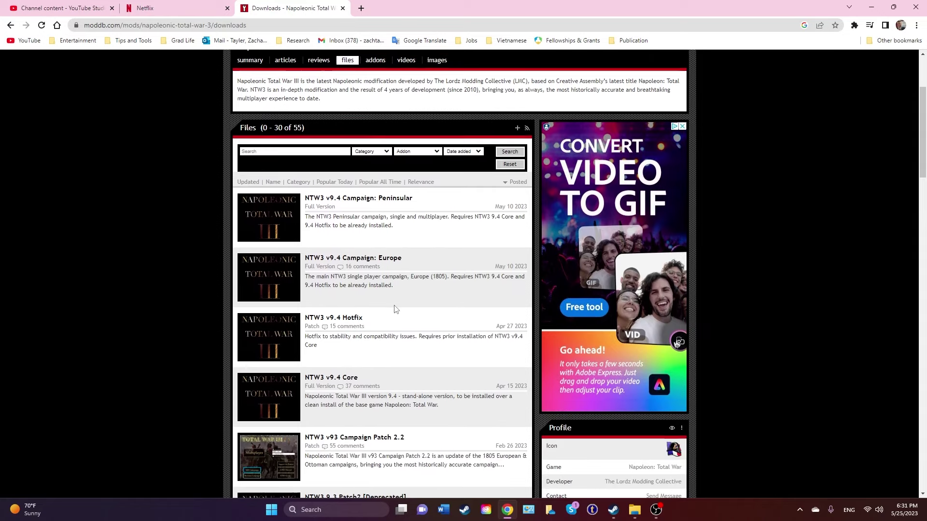
scroll(277, 365, up, 1)
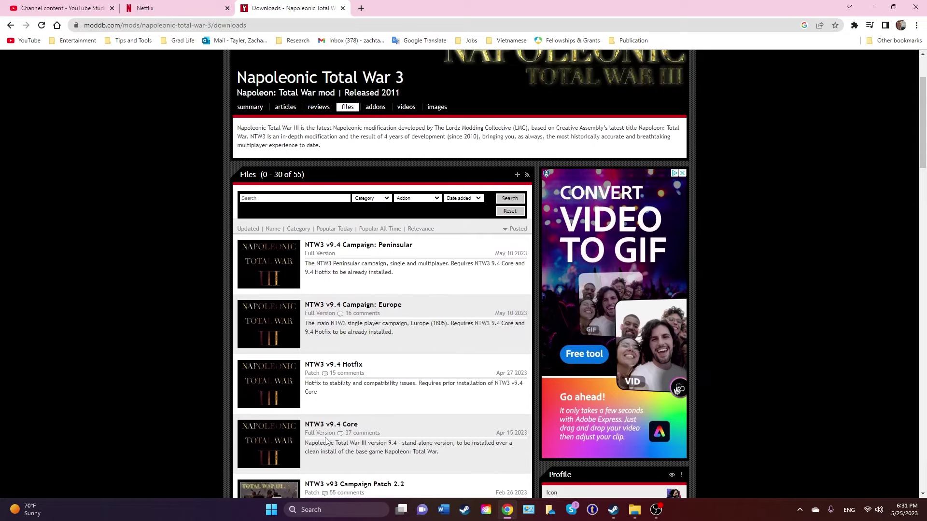
scroll(340, 430, up, 1)
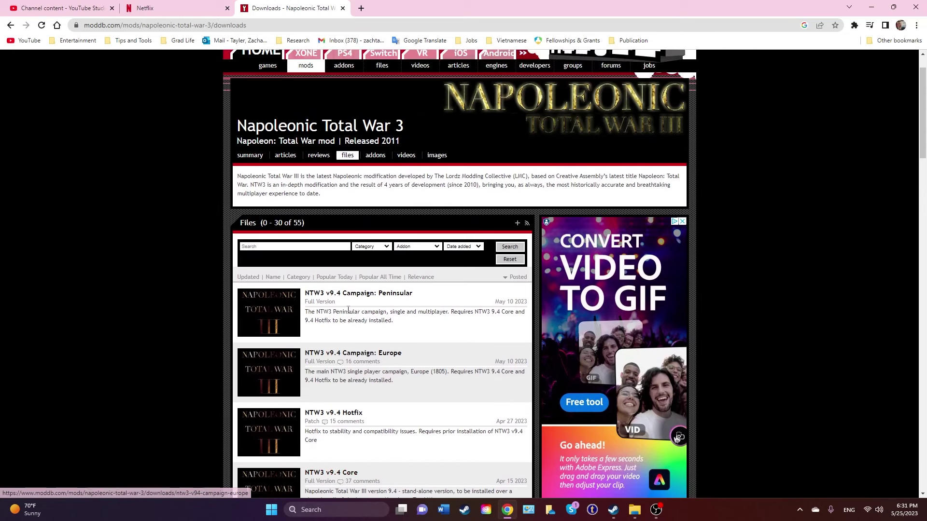
scroll(335, 267, up, 1)
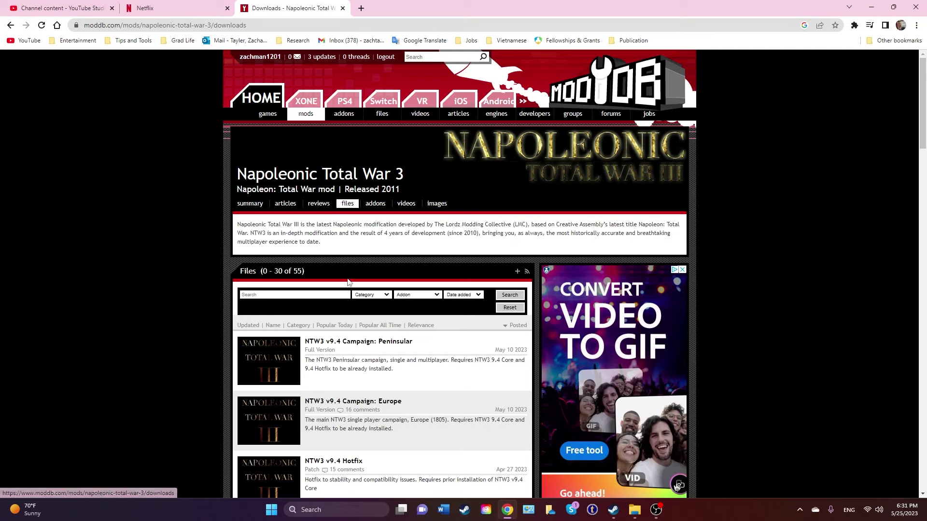
scroll(347, 282, down, 2)
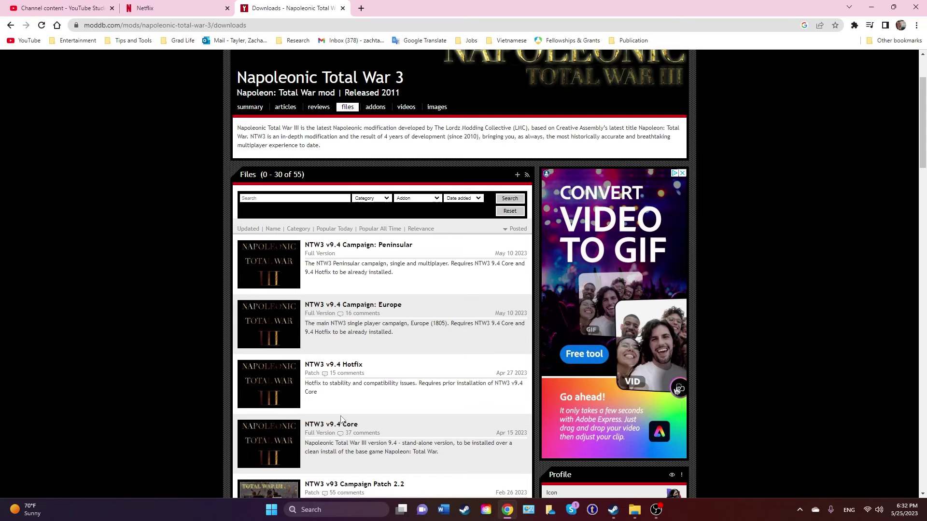
double_click(346, 452)
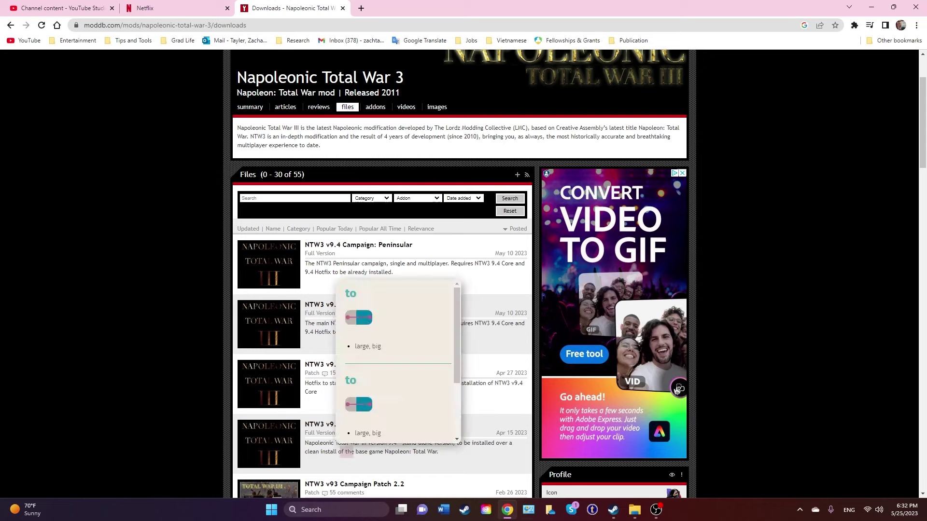
click(335, 426)
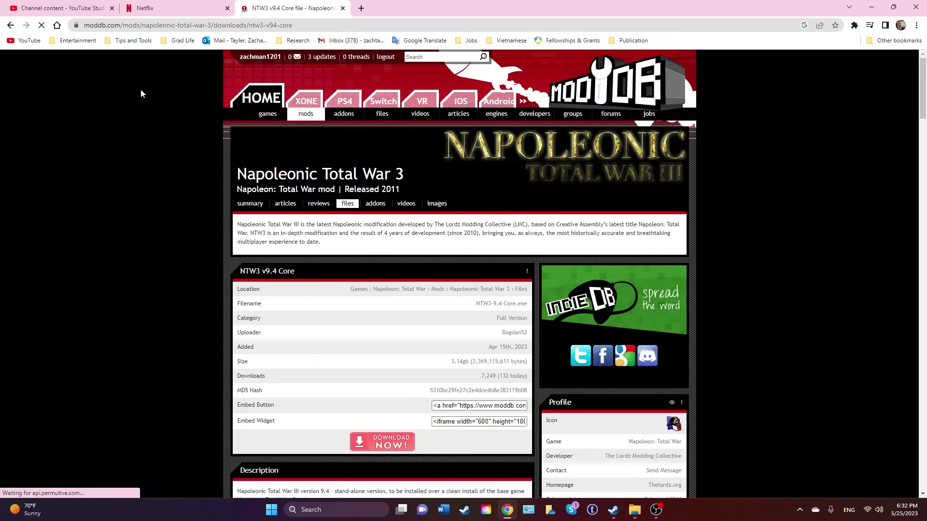
Step: Run NTW3-9.4-Core from the Downloads folder to launch the NTW3 v9.4 Installer
click(9, 26)
click(634, 510)
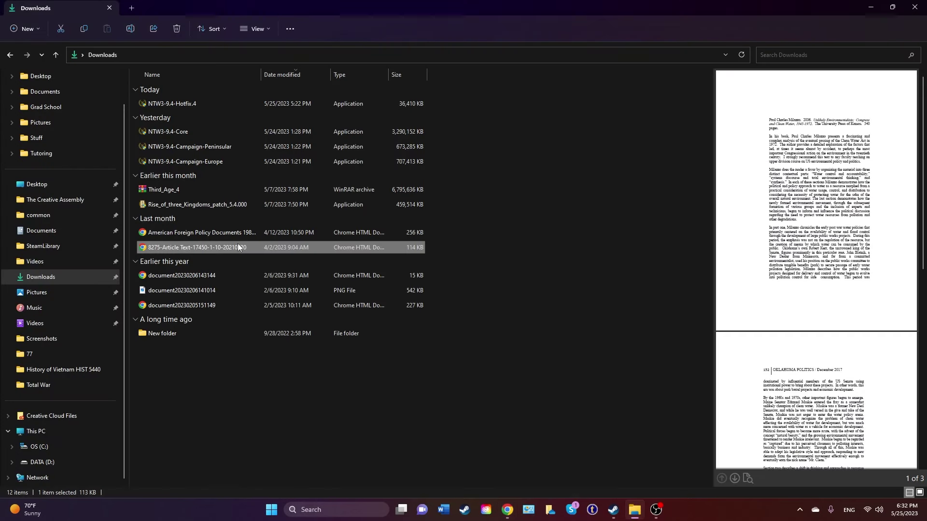
click(177, 104)
click(172, 133)
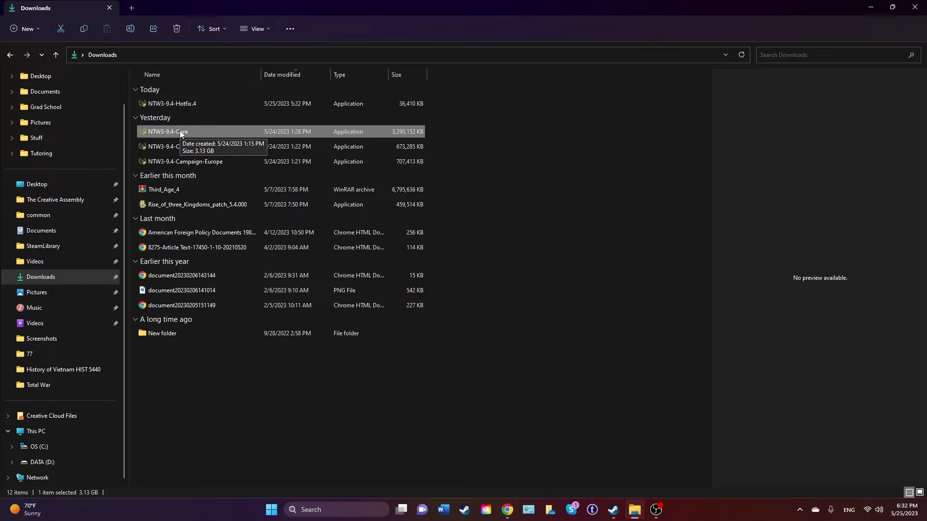
double_click(180, 131)
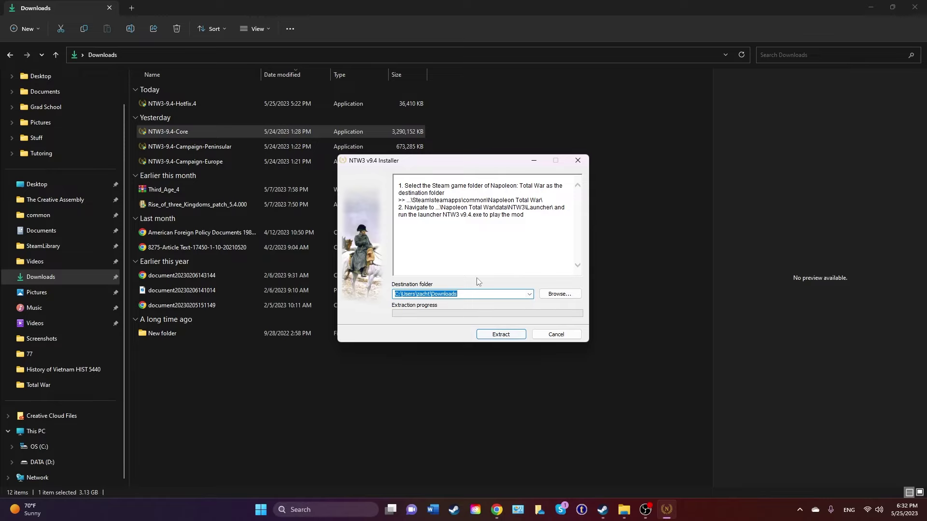
Step: Set the core installer's destination to C:\Program Files (x86)\Steam\steamapps\common\Napoleon Total War
click(561, 295)
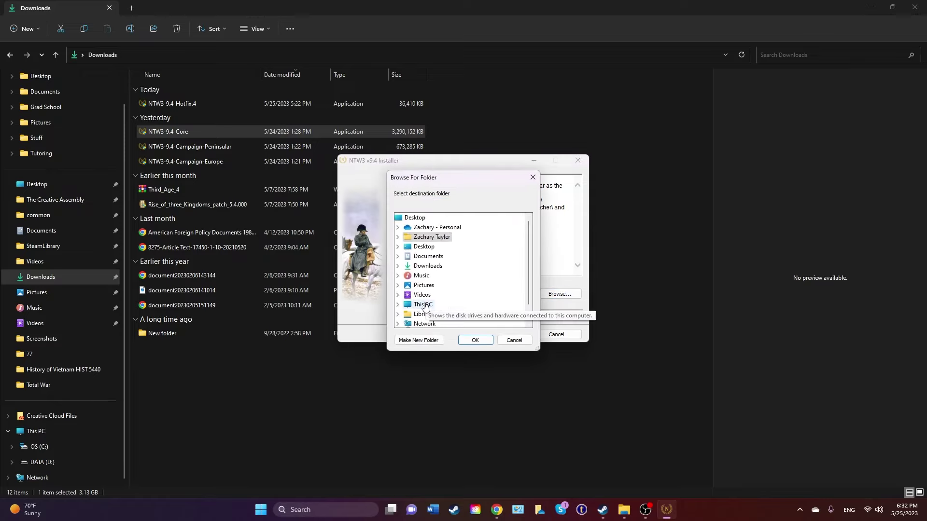
click(425, 305)
double_click(425, 305)
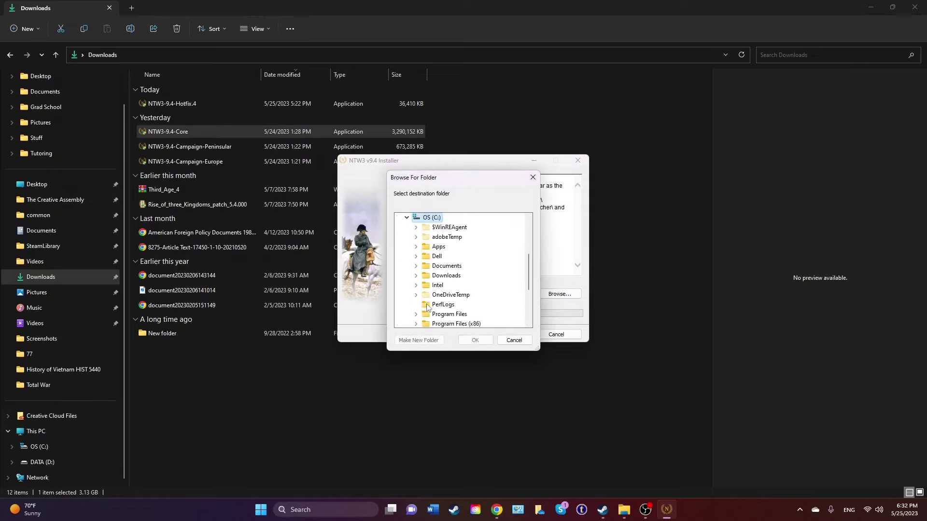
scroll(435, 304, down, 1)
double_click(444, 301)
scroll(444, 302, down, 3)
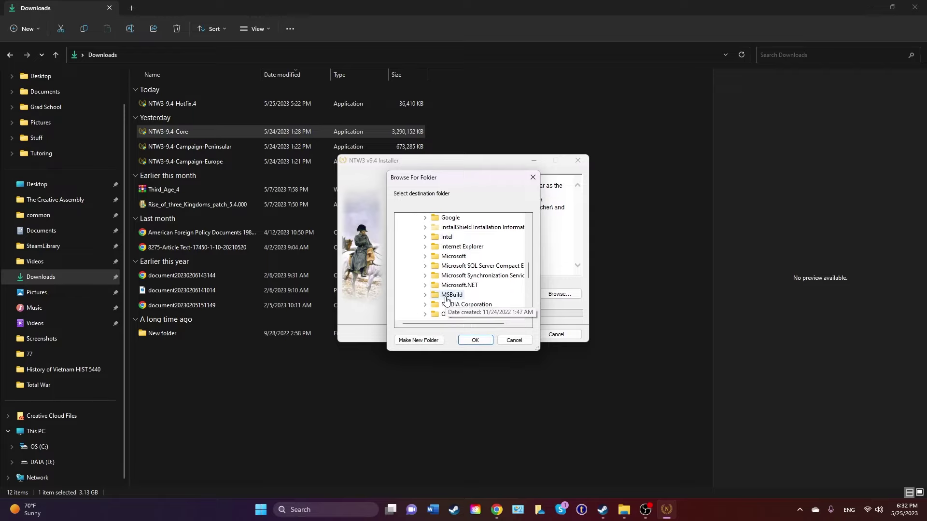
double_click(449, 275)
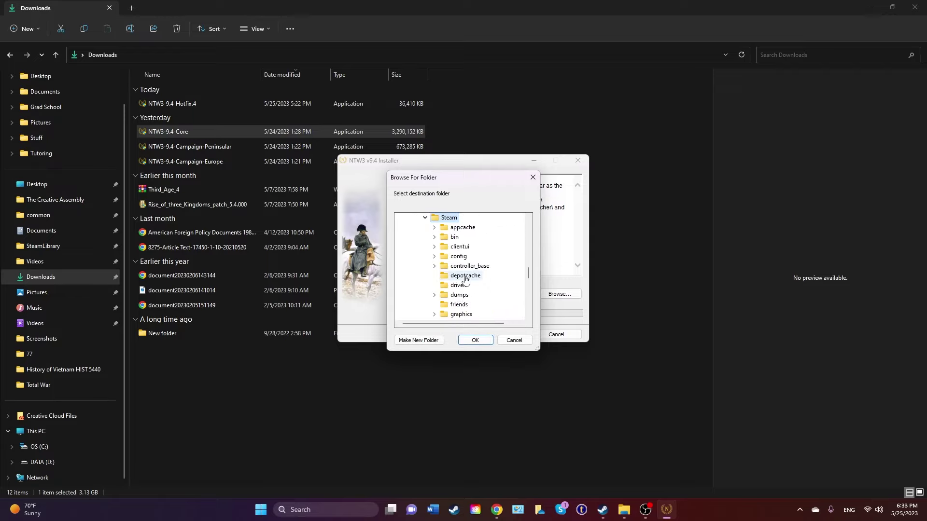
scroll(458, 304, down, 3)
double_click(457, 305)
double_click(463, 314)
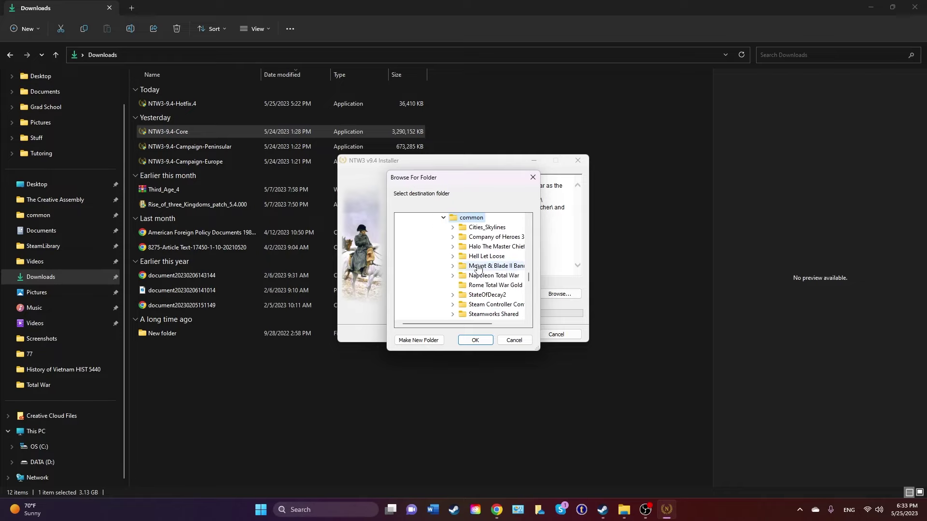
double_click(488, 276)
click(475, 340)
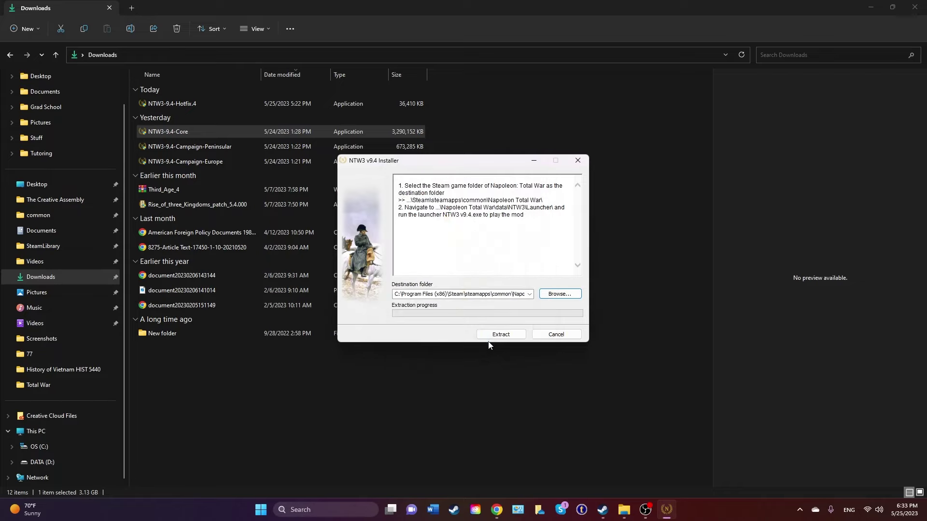
click(522, 294)
Step: Check the Destination folder path text, then cancel the core installer
click(521, 294)
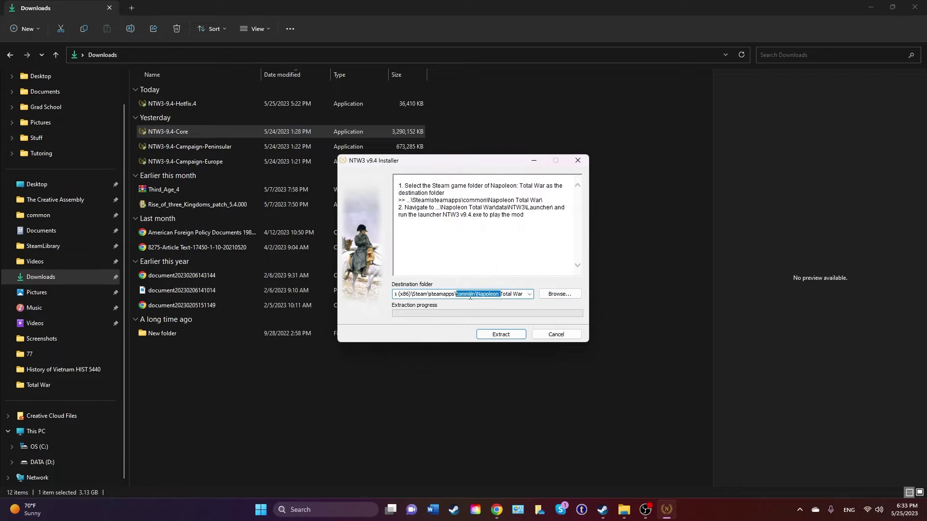
drag(476, 294, 370, 298)
click(504, 294)
click(408, 294)
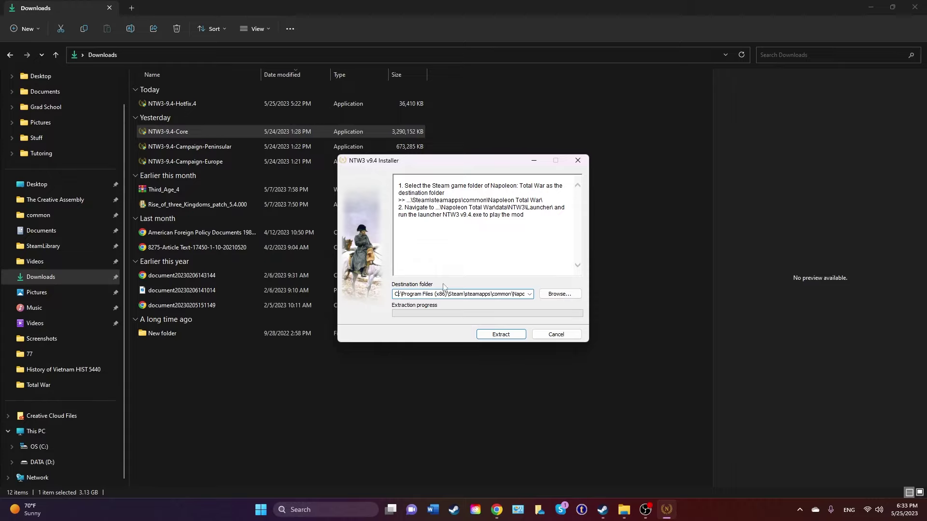
drag(496, 291, 514, 294)
click(505, 293)
click(557, 333)
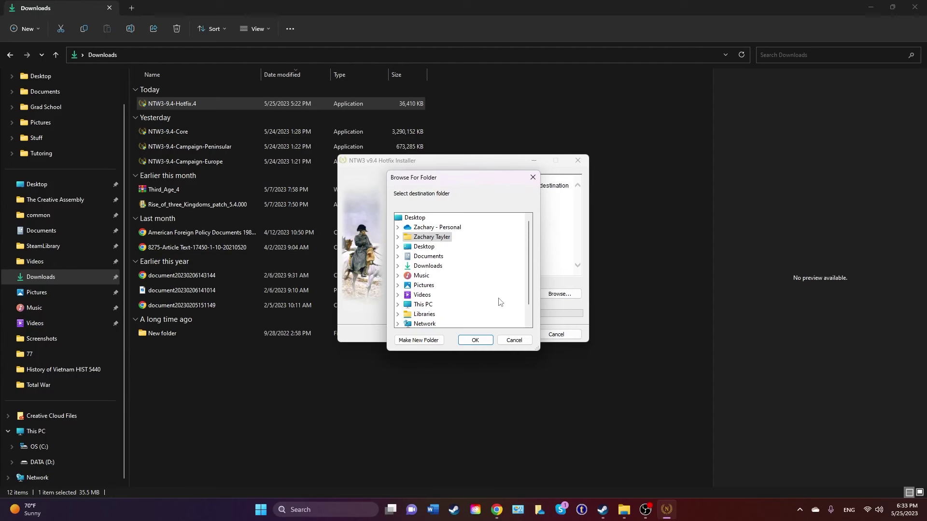
Step: Set the hotfix installer's destination to Steam\steamapps\common\Napoleon Total War, then close it
double_click(420, 303)
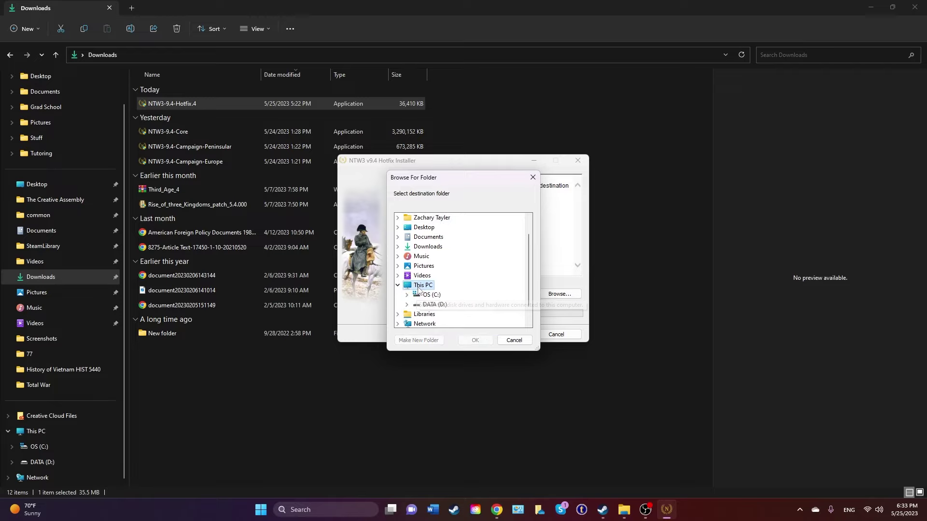
double_click(425, 299)
scroll(426, 298, down, 1)
double_click(439, 297)
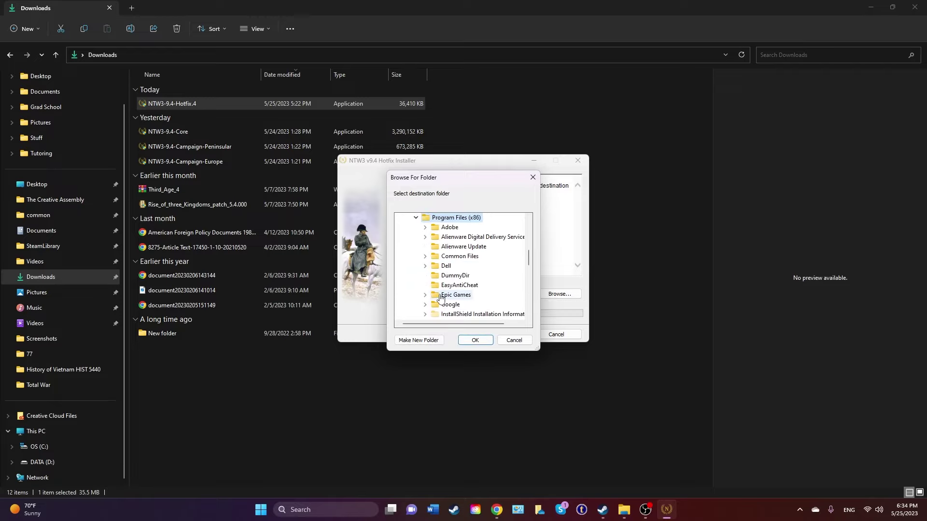
scroll(454, 295, down, 5)
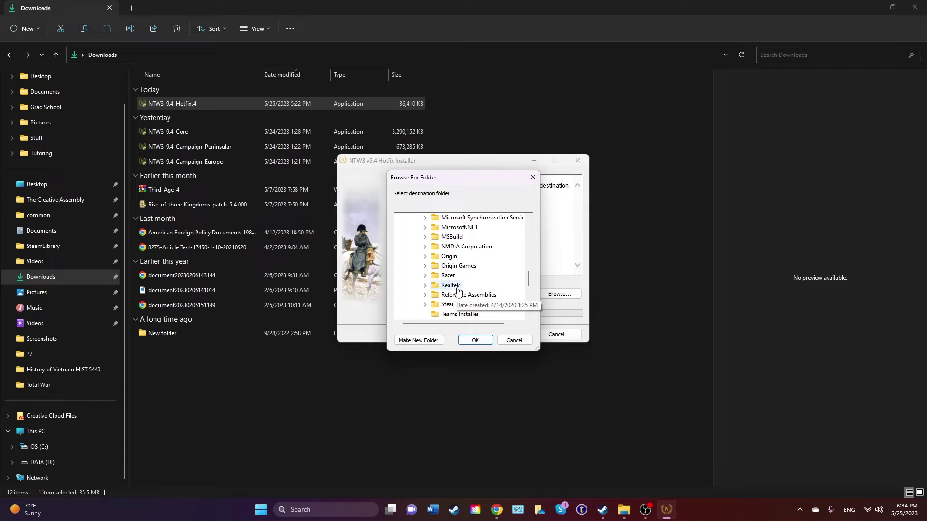
double_click(458, 304)
scroll(457, 304, down, 2)
double_click(458, 304)
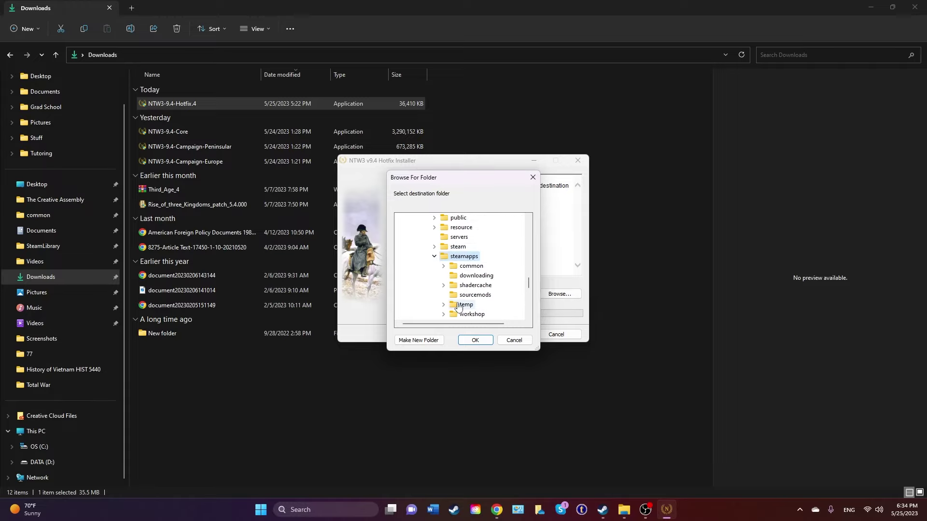
double_click(476, 267)
double_click(486, 275)
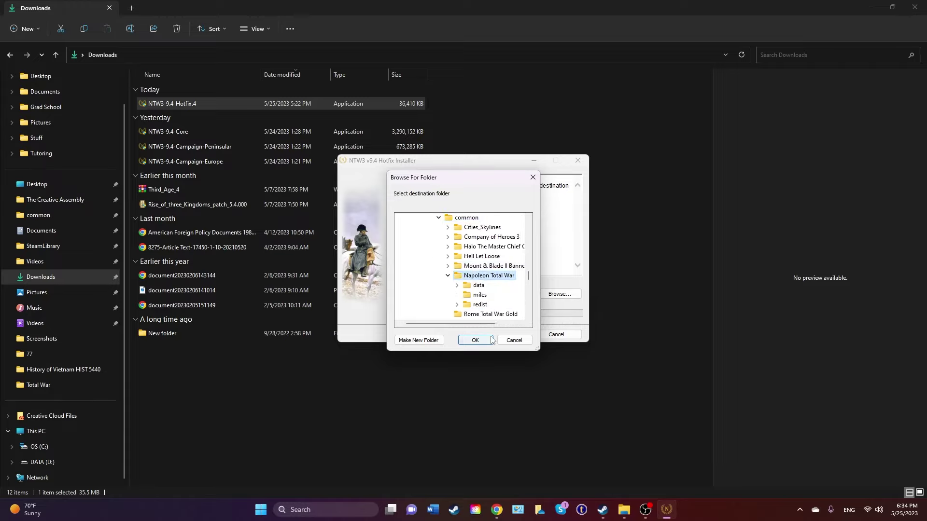
click(475, 340)
click(550, 334)
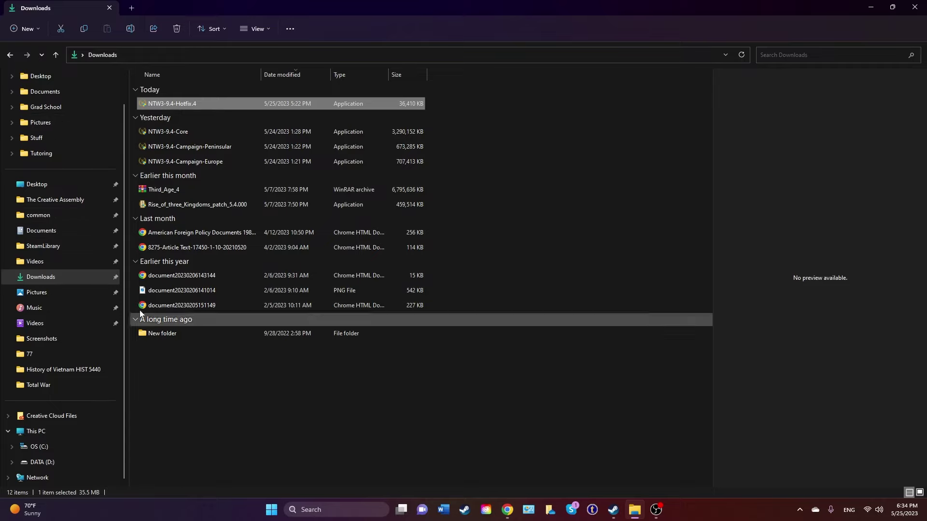
Step: Open the Napoleon Total War\data\campaigns folder from steamapps\common
click(51, 216)
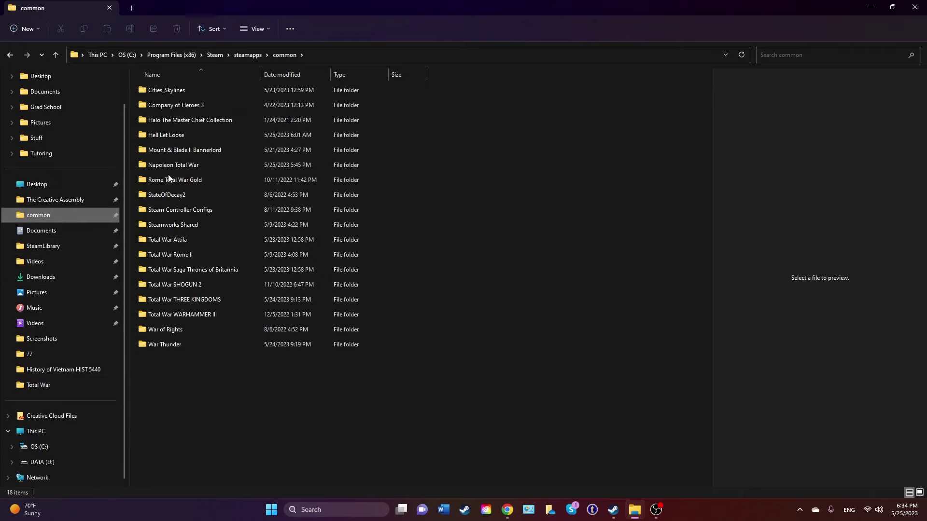
double_click(183, 164)
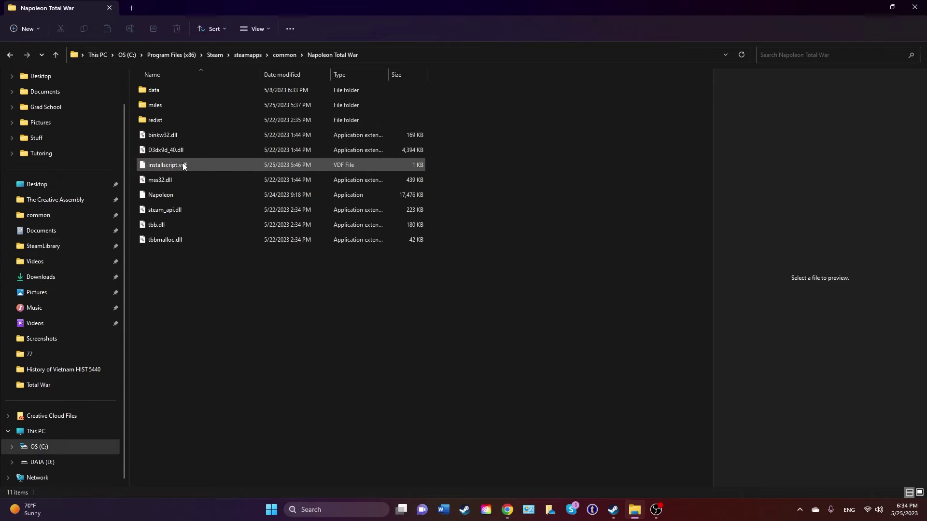
click(153, 91)
double_click(154, 92)
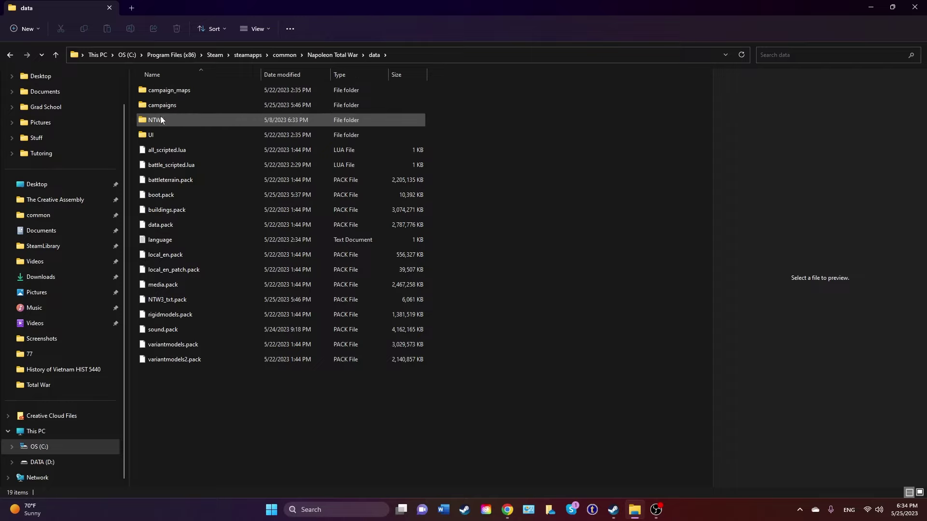
double_click(163, 108)
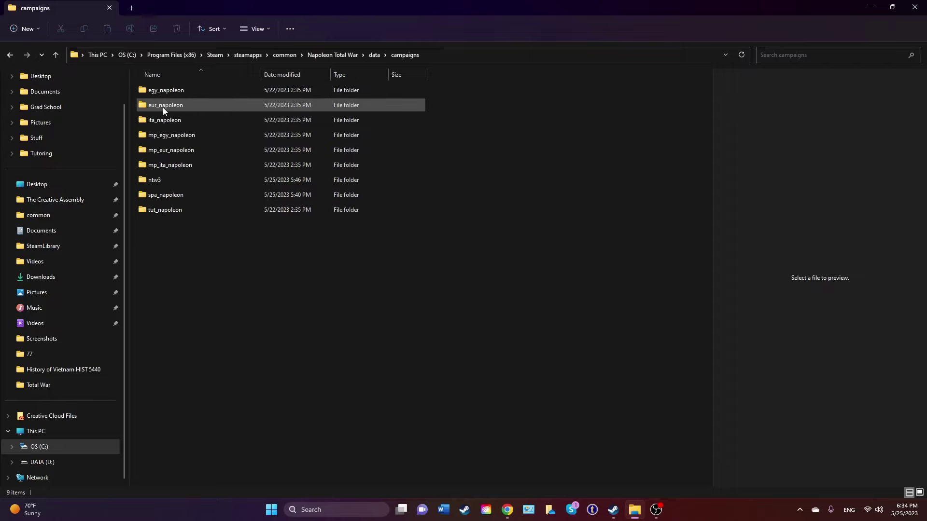
Step: Confirm the ntw3 campaign folder exists, then return to data and open the NTW3 folder
right_click(160, 179)
click(147, 238)
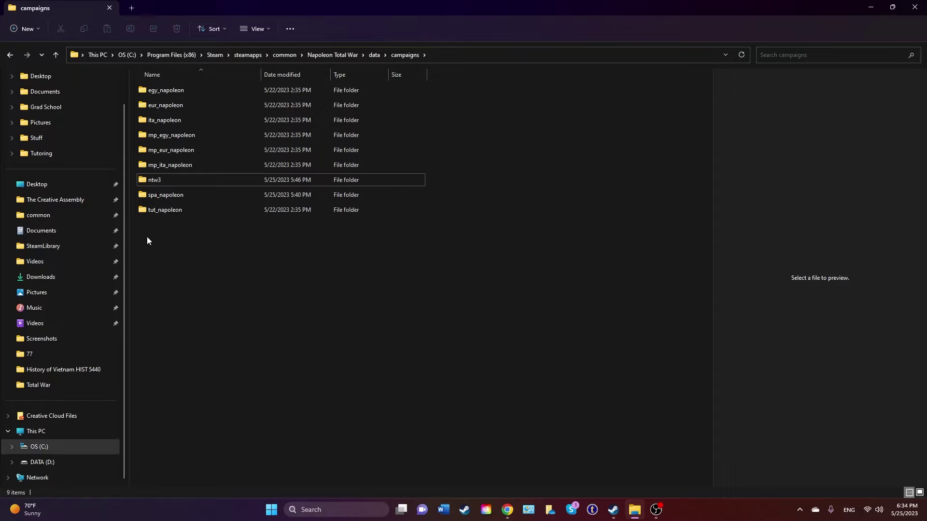
click(24, 29)
click(248, 278)
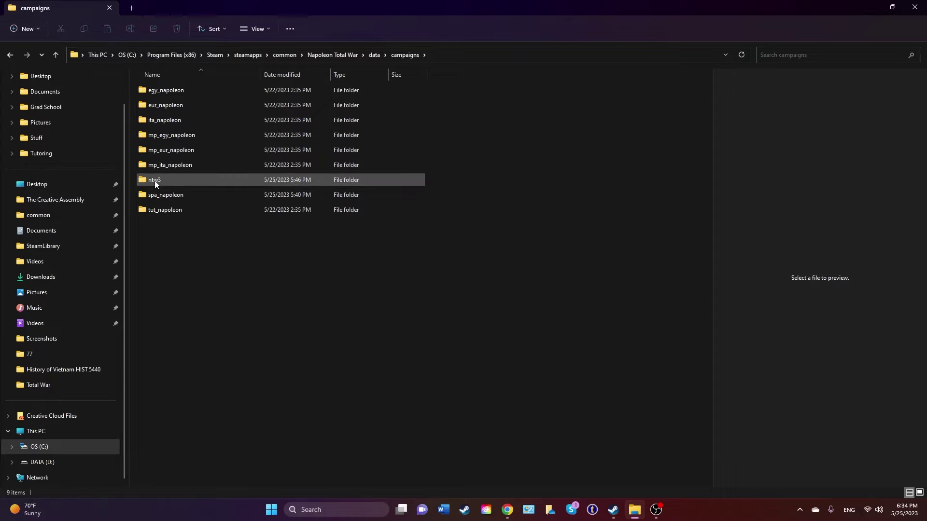
mouse_move(155, 185)
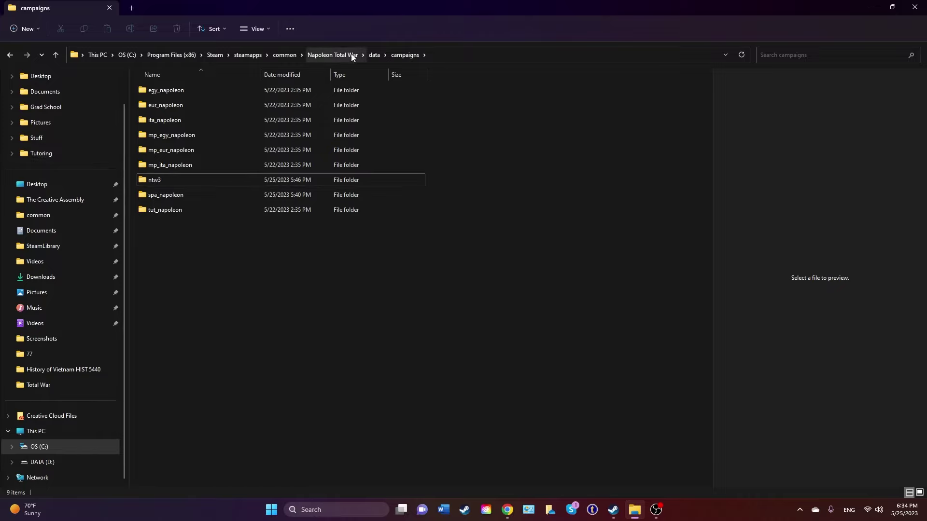
click(375, 55)
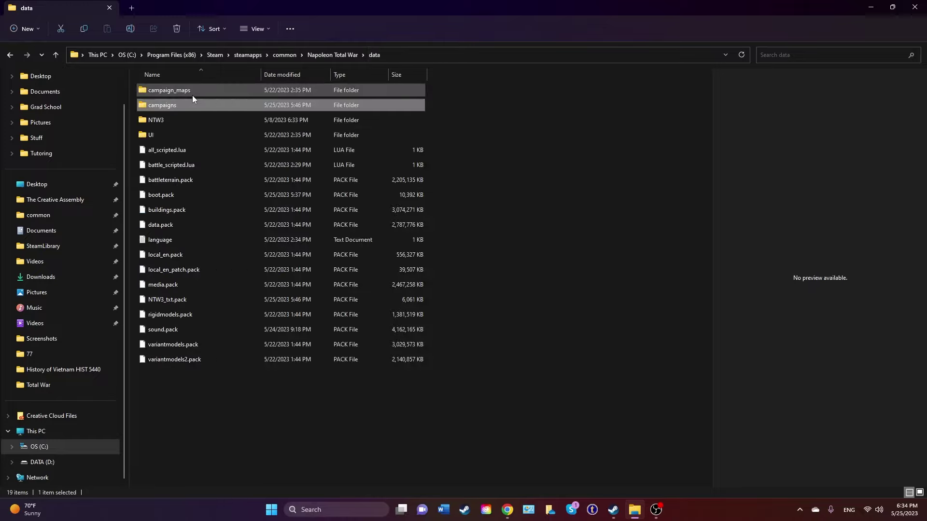
double_click(161, 119)
Step: Open the Launcher folder and start the Europe (1805) version of NTW3 v9.4
double_click(167, 106)
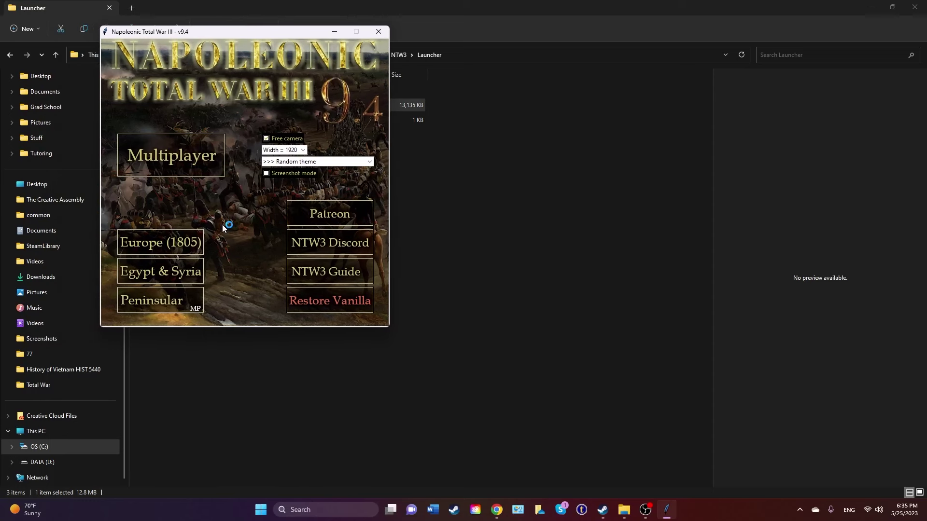
click(163, 245)
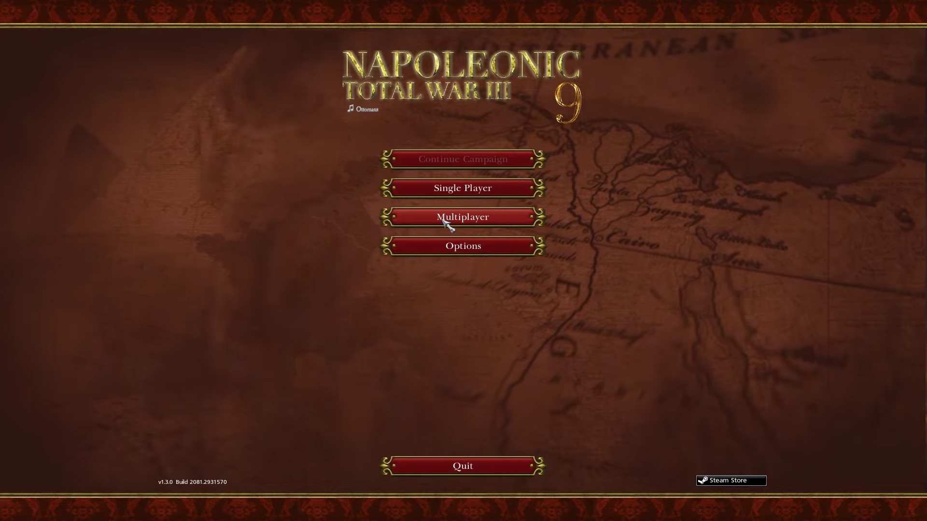
Step: Open Single Player > Campaigns of the Coalition and pick Oldenburg after trying Spain and Britain
click(464, 191)
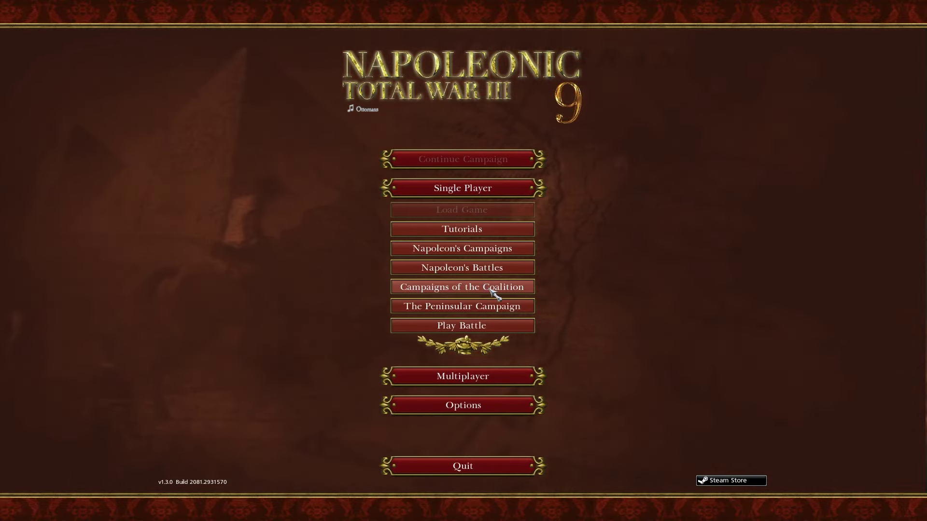
click(444, 286)
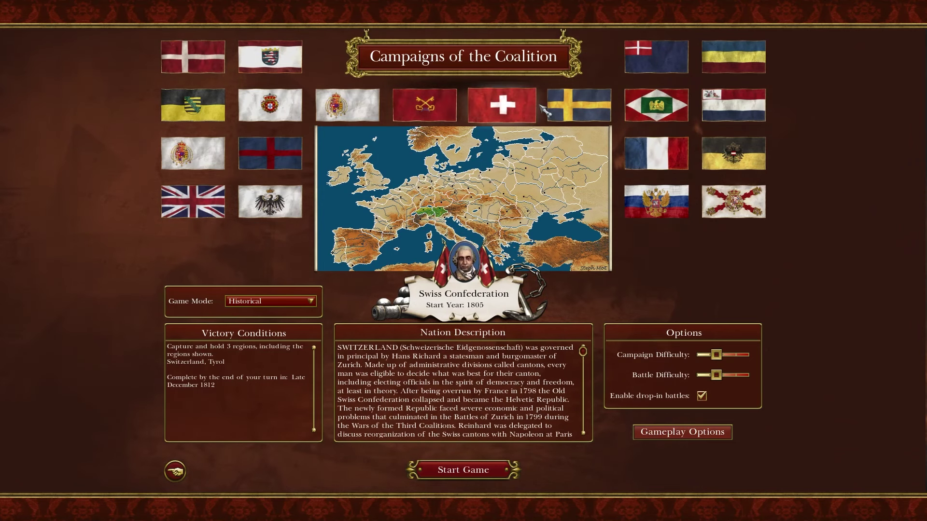
click(733, 202)
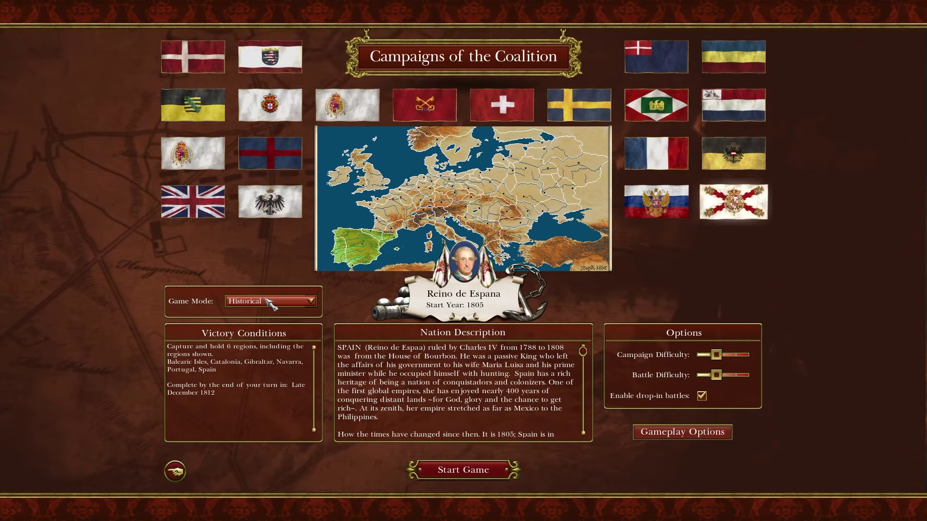
click(189, 202)
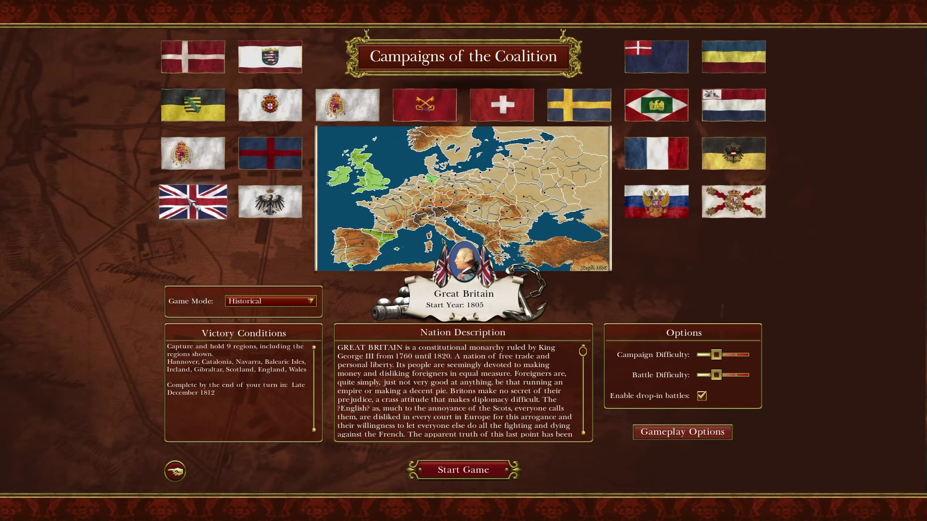
click(269, 153)
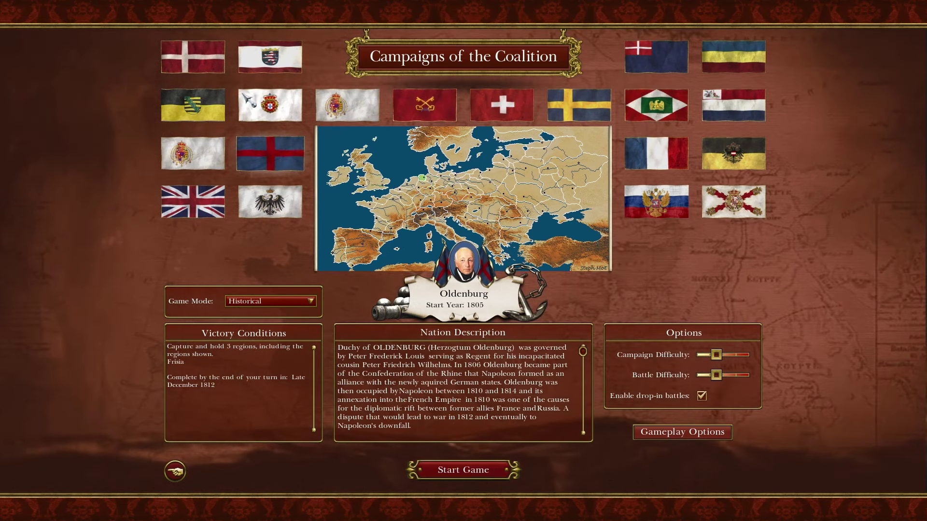